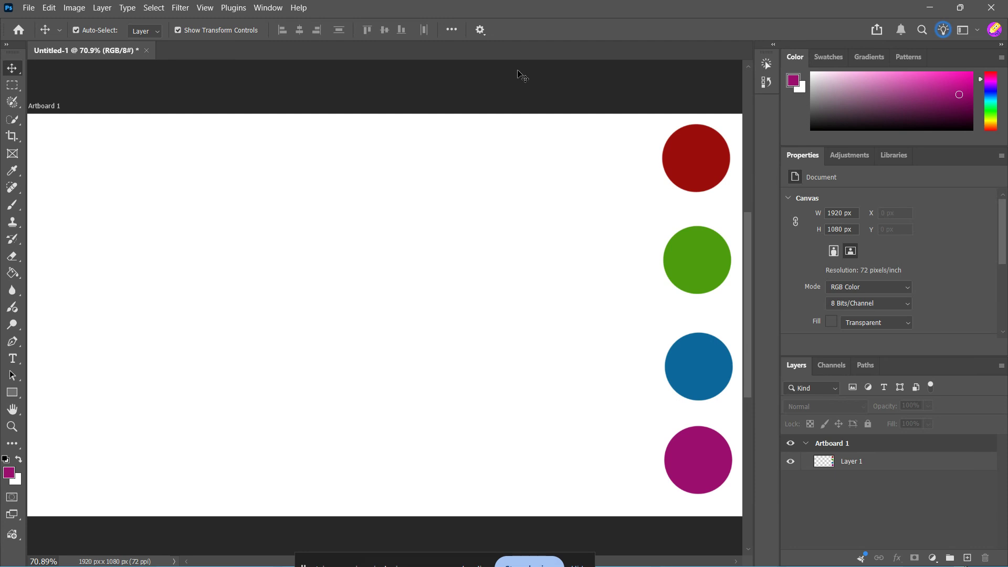
Deselect the circle layer, choose the Brush tool and make Layer 1 the painting layer
{"action": "left_click", "coordinate": [706, 151]}
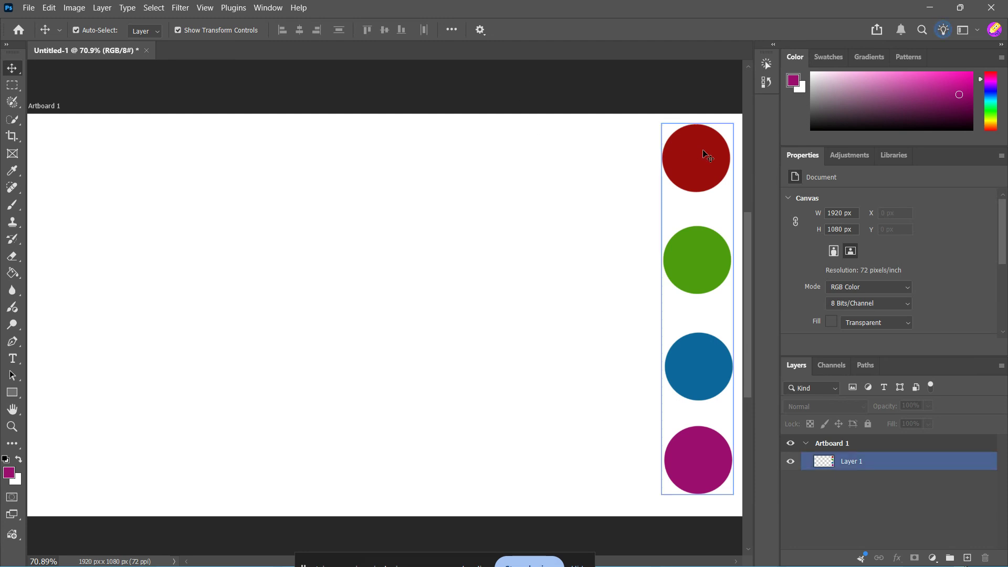
{"action": "left_click", "coordinate": [607, 166]}
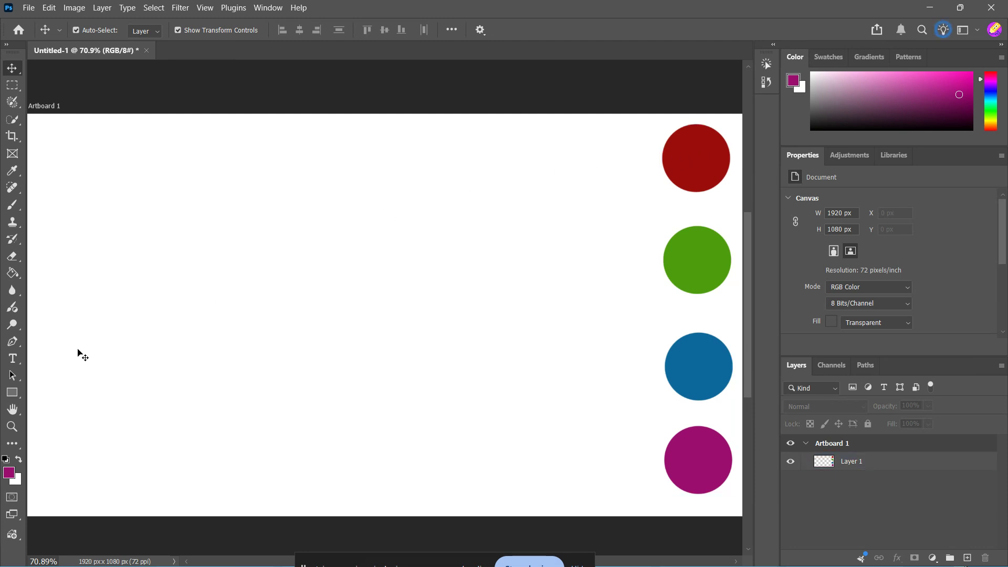
{"action": "left_click", "coordinate": [14, 206]}
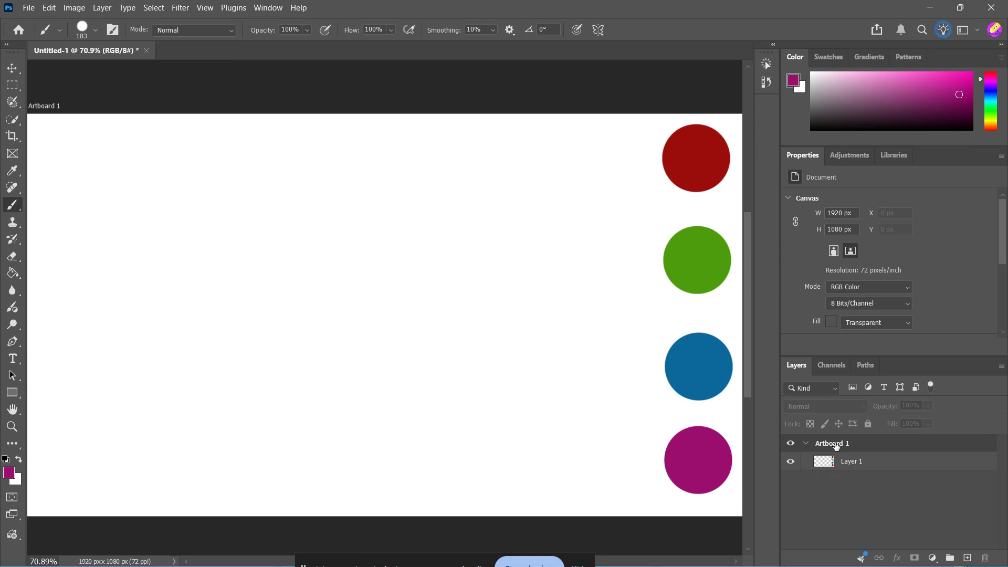
{"action": "left_click", "coordinate": [868, 461]}
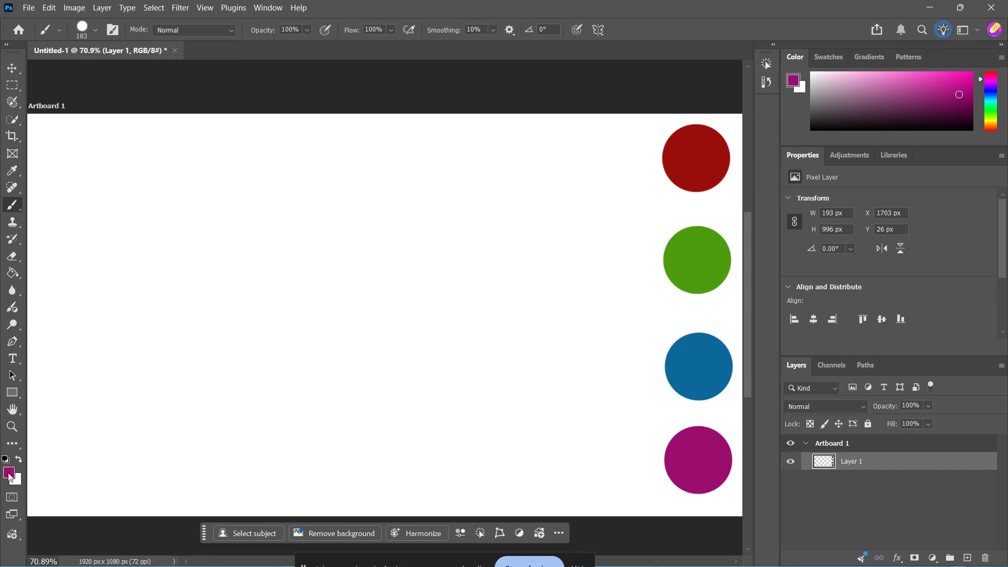
{"action": "left_click", "coordinate": [9, 473]}
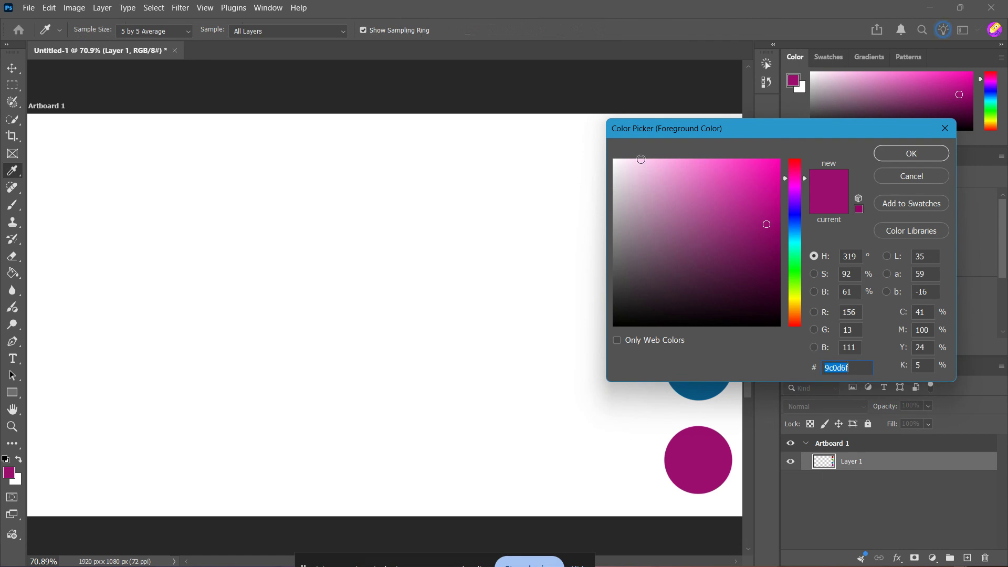
Set the foreground colour to the muted purple 7c387d (R 124, G 56, B 125)
{"action": "left_click_drag", "start_coordinate": [711, 137], "coordinate": [299, 138]}
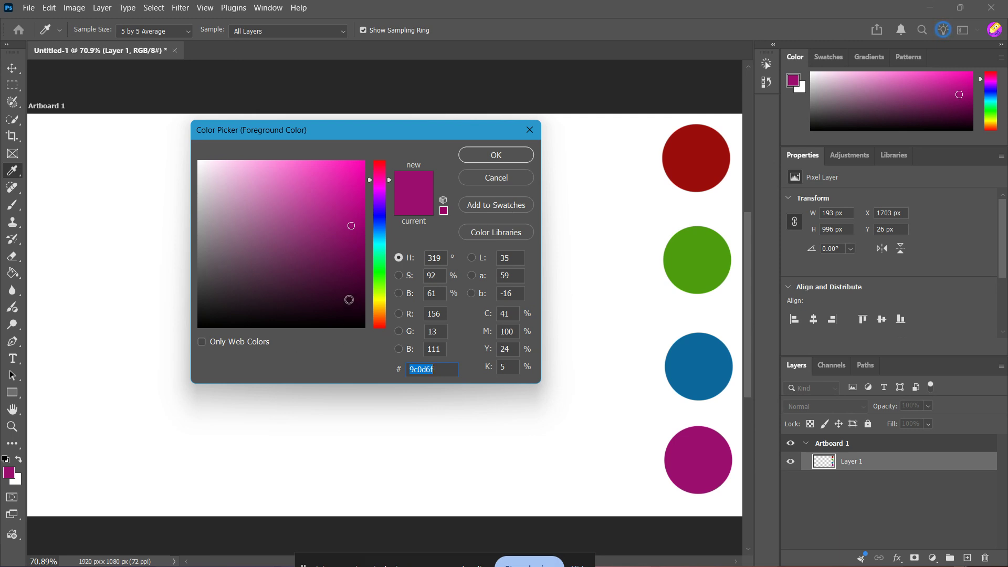
{"action": "mouse_move", "coordinate": [388, 181]}
{"action": "left_mouse_down"}
{"action": "mouse_move", "coordinate": [389, 325]}
{"action": "mouse_move", "coordinate": [389, 177]}
{"action": "mouse_move", "coordinate": [391, 193]}
{"action": "left_mouse_up"}
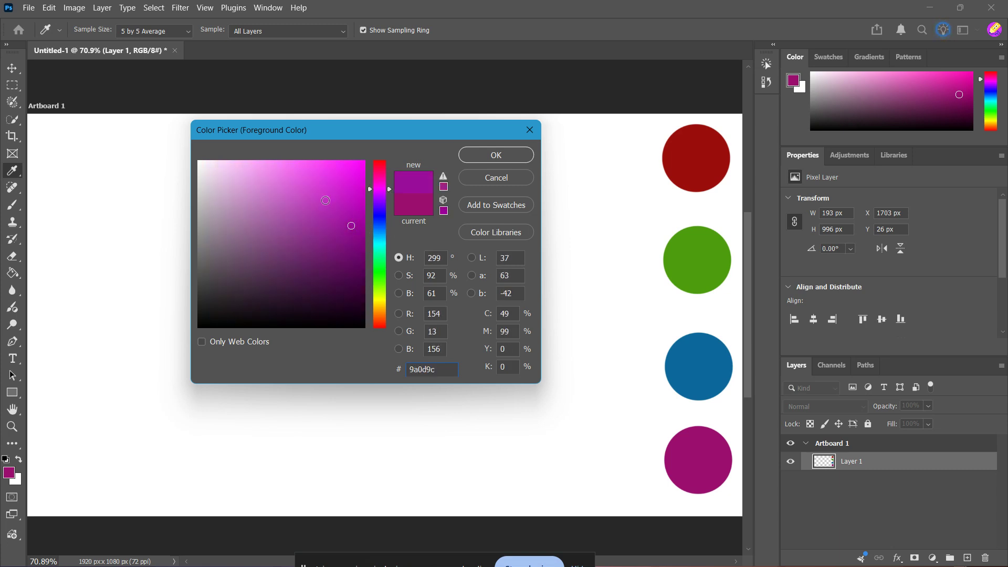
{"action": "mouse_move", "coordinate": [326, 197]}
{"action": "left_mouse_down"}
{"action": "mouse_move", "coordinate": [309, 225]}
{"action": "mouse_move", "coordinate": [237, 206]}
{"action": "mouse_move", "coordinate": [263, 174]}
{"action": "mouse_move", "coordinate": [281, 193]}
{"action": "mouse_move", "coordinate": [281, 246]}
{"action": "mouse_move", "coordinate": [290, 245]}
{"action": "left_mouse_up"}
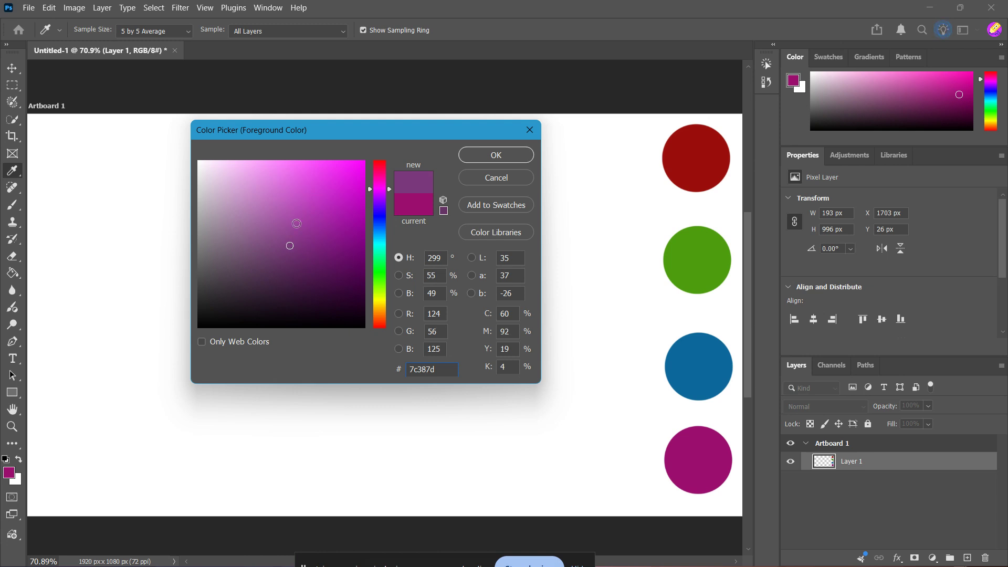
{"action": "left_click", "coordinate": [492, 158]}
{"action": "key", "text": "b"}
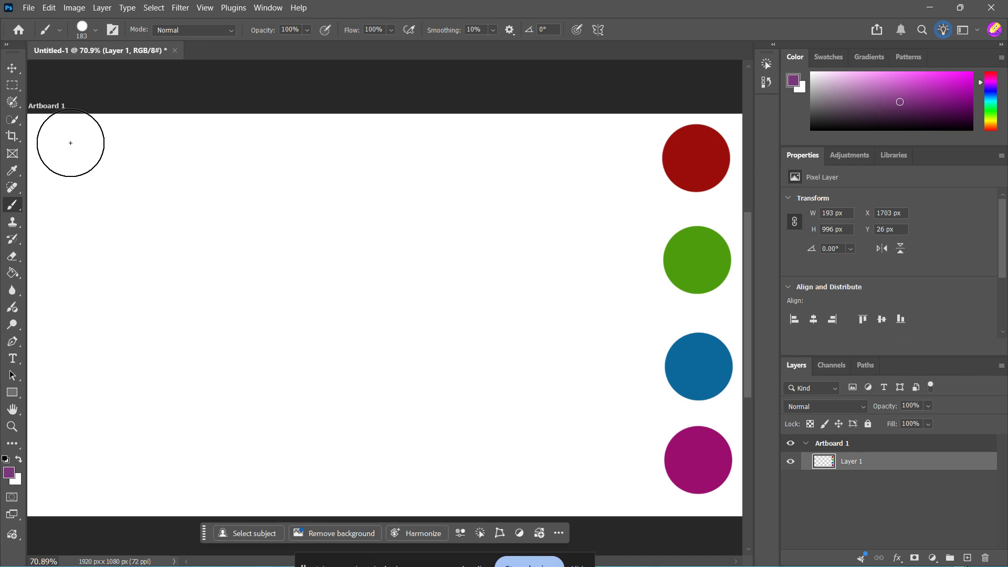
Brush a wide purple band from top to bottom along the artboard's left edge
{"action": "mouse_move", "coordinate": [70, 140]}
{"action": "left_mouse_down"}
{"action": "mouse_move", "coordinate": [75, 367]}
{"action": "mouse_move", "coordinate": [63, 496]}
{"action": "mouse_move", "coordinate": [49, 499]}
{"action": "mouse_move", "coordinate": [47, 119]}
{"action": "mouse_move", "coordinate": [78, 117]}
{"action": "mouse_move", "coordinate": [82, 129]}
{"action": "mouse_move", "coordinate": [77, 548]}
{"action": "mouse_move", "coordinate": [102, 373]}
{"action": "left_mouse_up"}
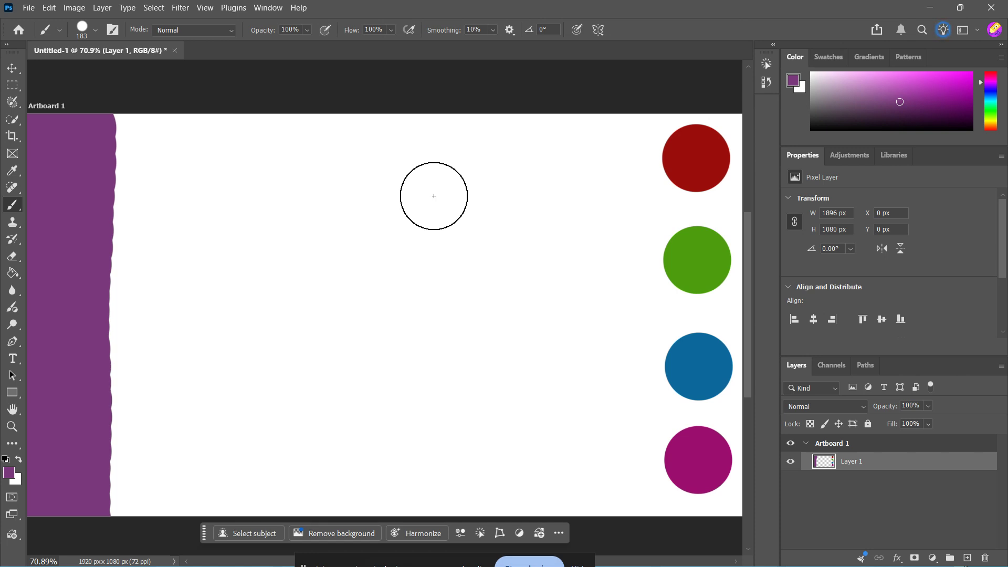
{"action": "key", "text": "alt"}
Sample the blue, green and red circles, painting a vertical stripe of each beside the last
{"action": "left_click", "coordinate": [708, 363], "text": "alt"}
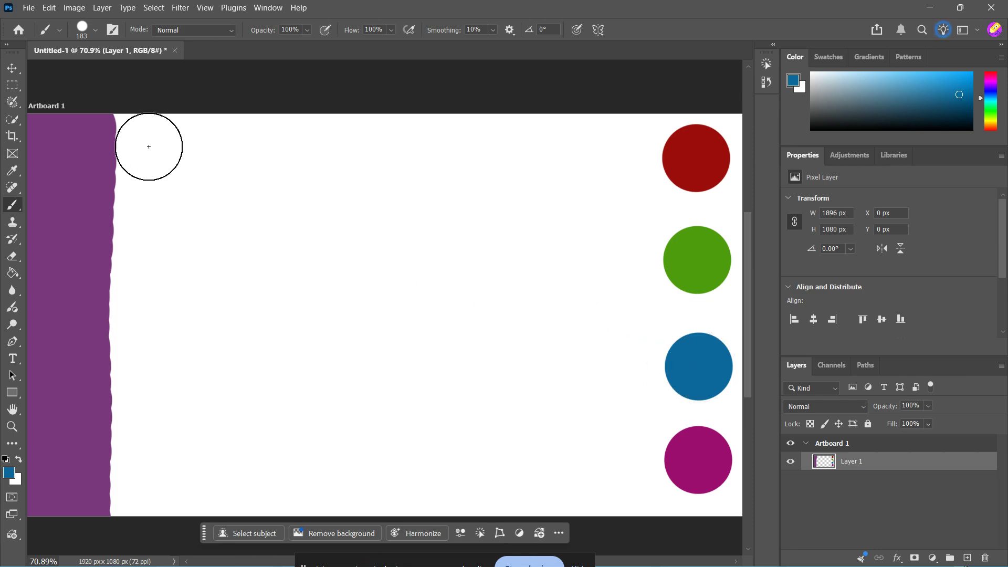
{"action": "left_click_drag", "start_coordinate": [142, 135], "coordinate": [135, 506]}
{"action": "mouse_move", "coordinate": [151, 151]}
{"action": "left_mouse_down"}
{"action": "mouse_move", "coordinate": [146, 117]}
{"action": "mouse_move", "coordinate": [162, 151]}
{"action": "mouse_move", "coordinate": [180, 520]}
{"action": "mouse_move", "coordinate": [201, 103]}
{"action": "mouse_move", "coordinate": [204, 535]}
{"action": "left_mouse_up"}
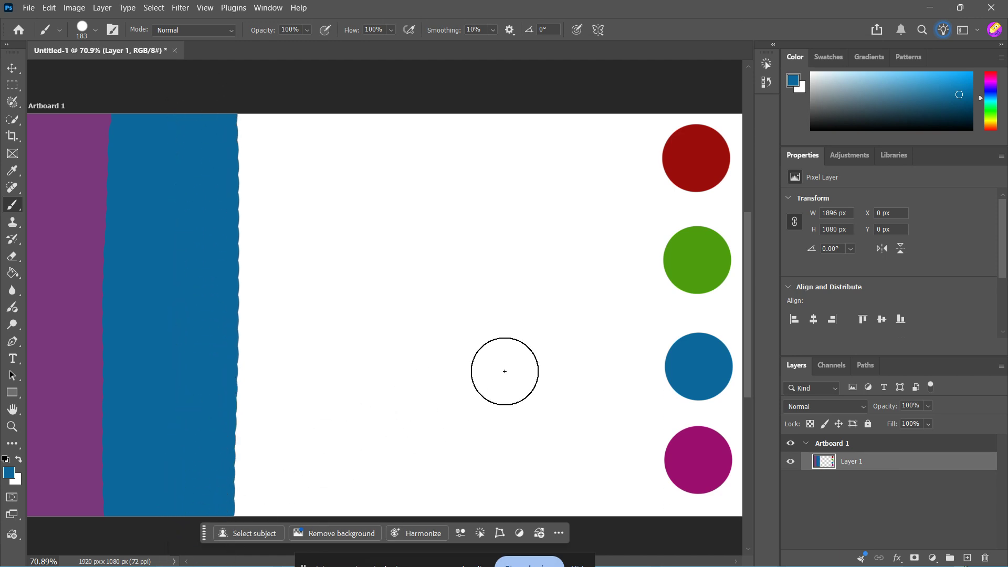
{"action": "left_click", "coordinate": [692, 258], "text": "alt"}
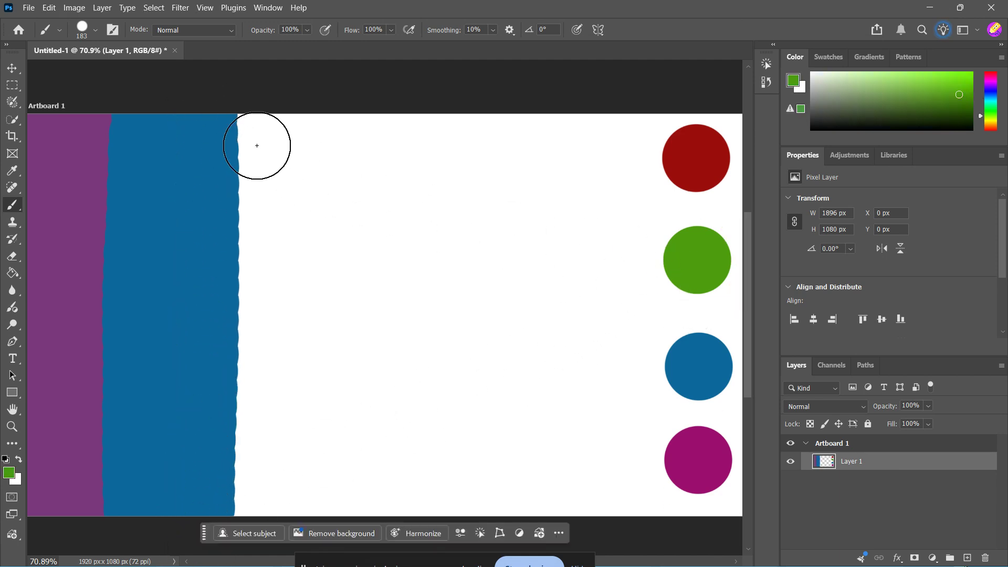
{"action": "mouse_move", "coordinate": [265, 128]}
{"action": "left_mouse_down"}
{"action": "mouse_move", "coordinate": [268, 517]}
{"action": "mouse_move", "coordinate": [268, 355]}
{"action": "left_mouse_up"}
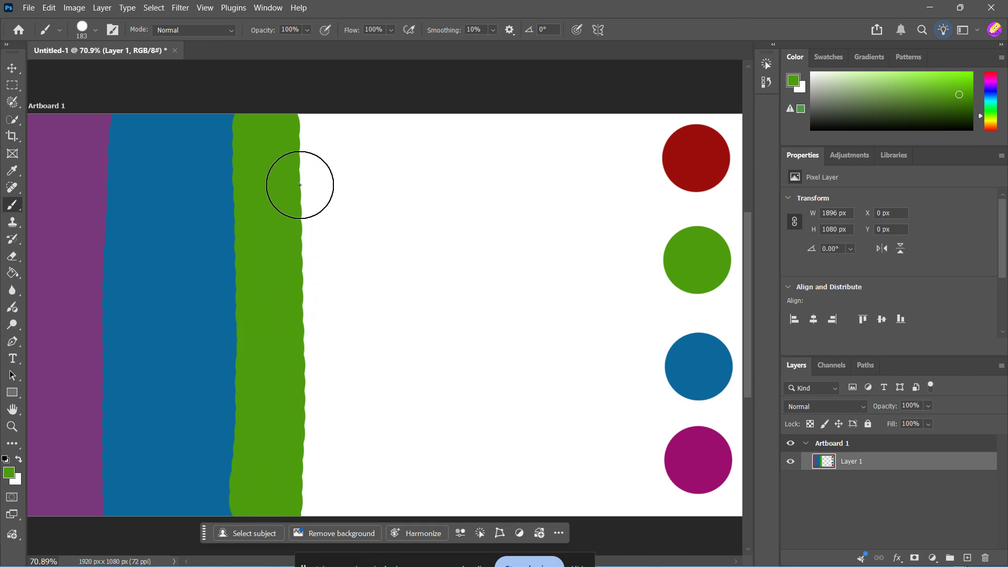
{"action": "left_click_drag", "start_coordinate": [301, 135], "coordinate": [315, 517]}
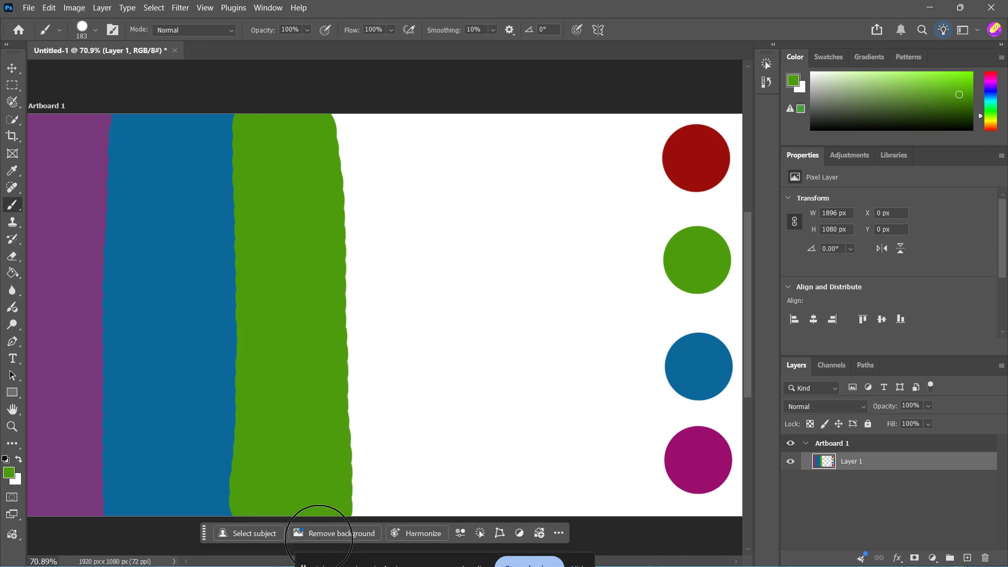
{"action": "left_click", "coordinate": [693, 161], "text": "alt"}
{"action": "left_click_drag", "start_coordinate": [364, 124], "coordinate": [347, 546]}
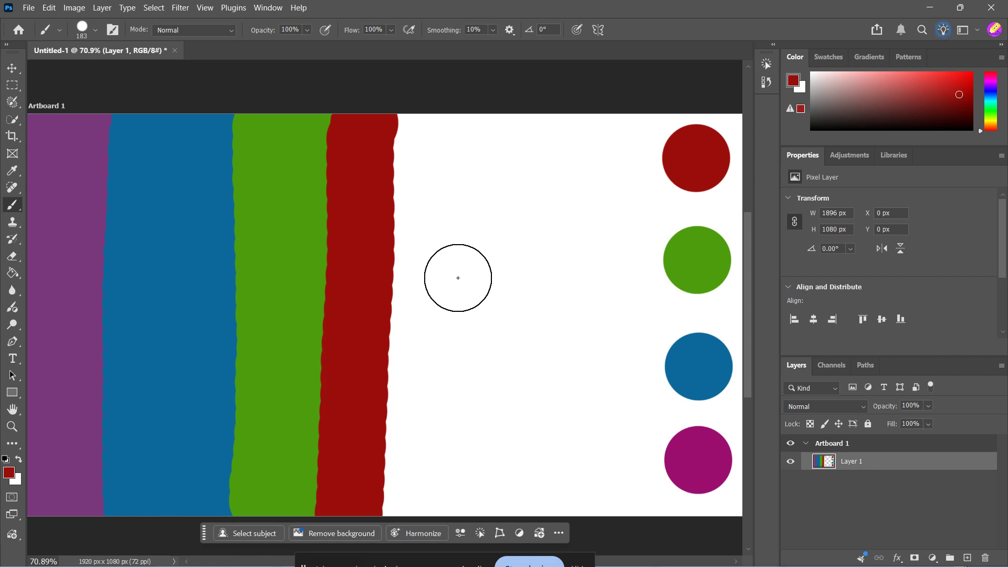
{"action": "left_click", "coordinate": [262, 6]}
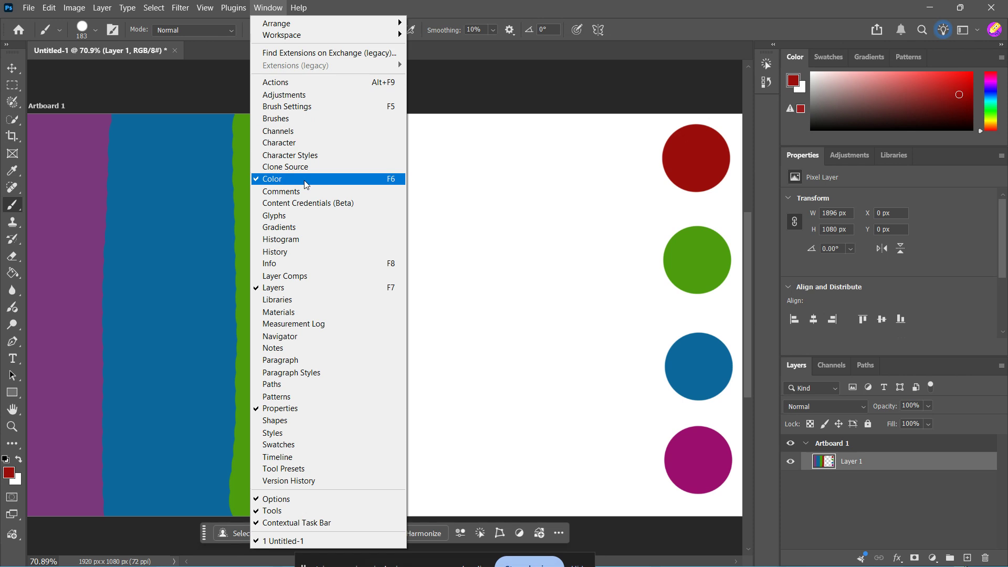
Show the Swatches panel and pick a dark violet from the Dark swatch set
{"action": "left_click", "coordinate": [289, 445]}
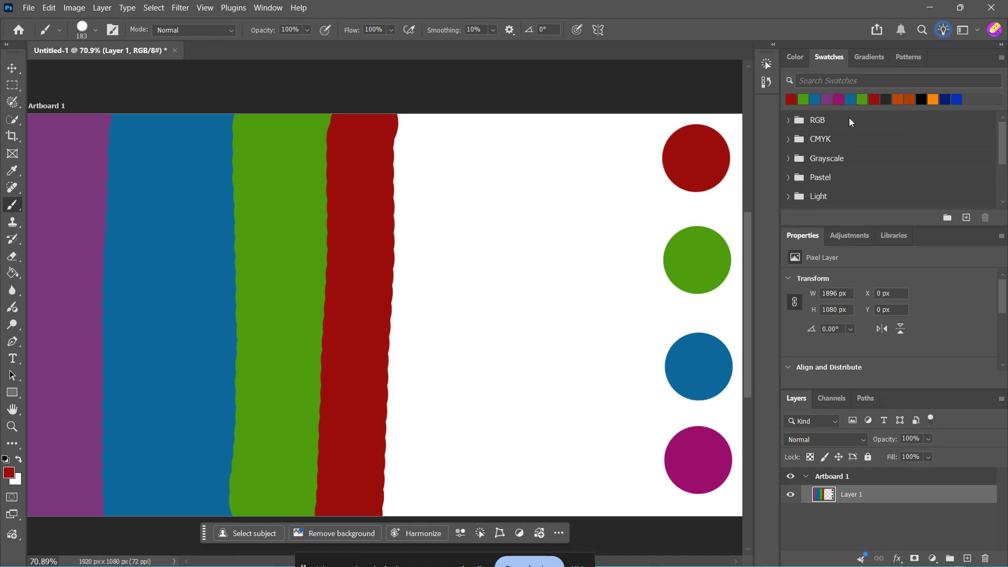
{"action": "left_click_drag", "start_coordinate": [1001, 153], "coordinate": [995, 203]}
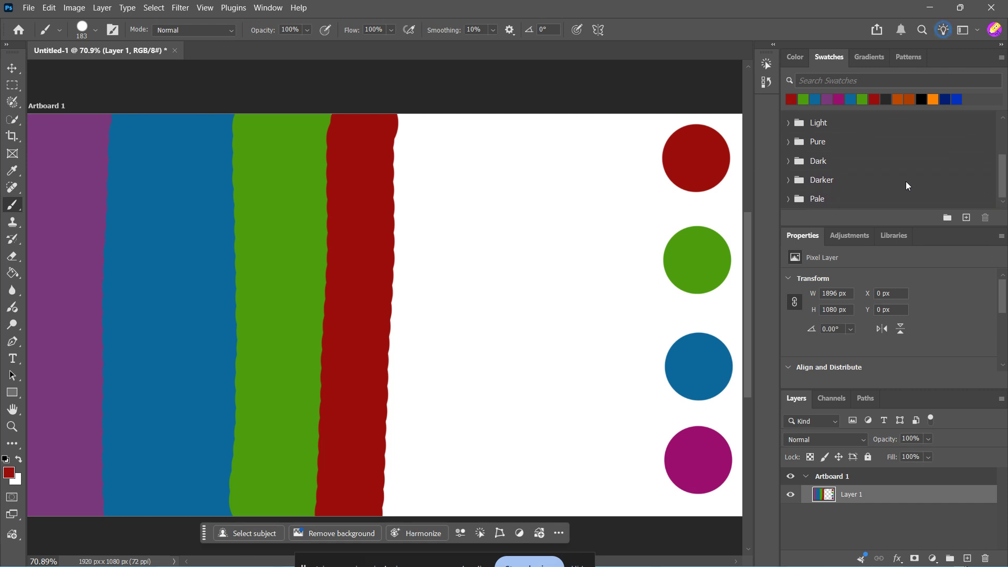
{"action": "left_click", "coordinate": [804, 167]}
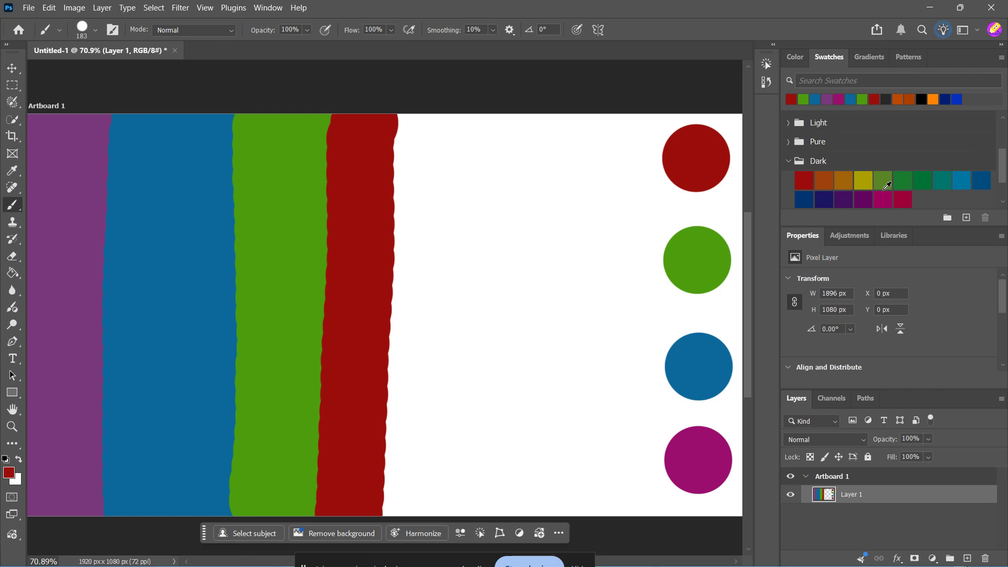
{"action": "left_click", "coordinate": [843, 198]}
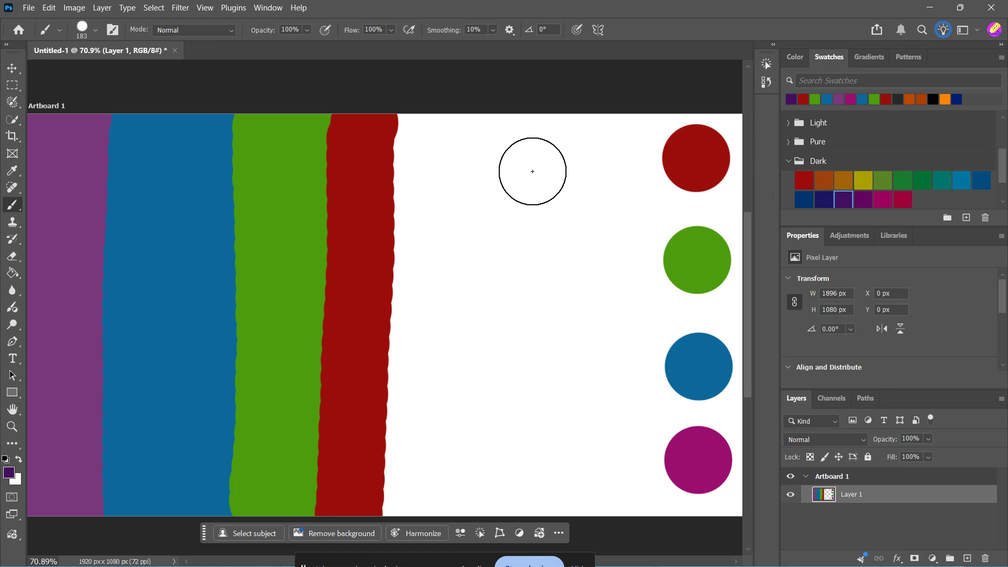
Paint a dark violet stripe top to bottom beside the red one, filling its edge gap
{"action": "left_click_drag", "start_coordinate": [431, 131], "coordinate": [410, 533]}
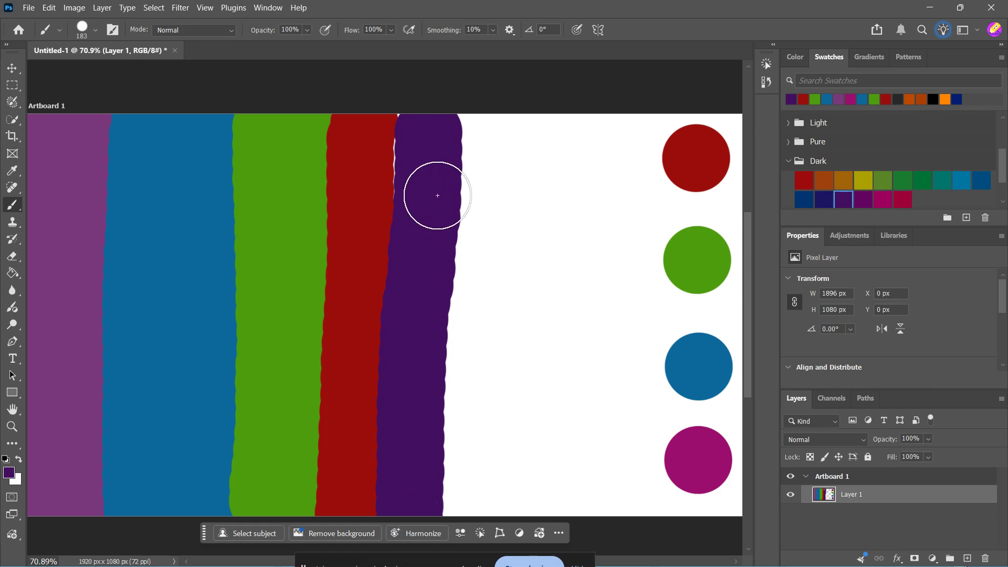
{"action": "mouse_move", "coordinate": [437, 195]}
{"action": "left_mouse_down"}
{"action": "mouse_move", "coordinate": [426, 171]}
{"action": "mouse_move", "coordinate": [427, 128]}
{"action": "mouse_move", "coordinate": [418, 178]}
{"action": "left_mouse_up"}
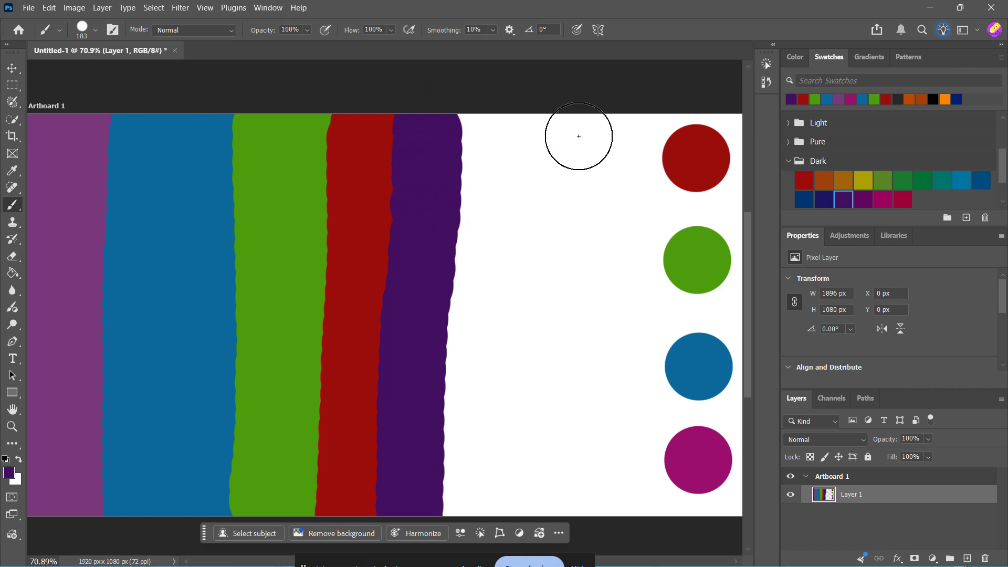
Pick pink from the Light swatch set and paint a full-height pink stripe beside the dark violet one
{"action": "left_click", "coordinate": [789, 160]}
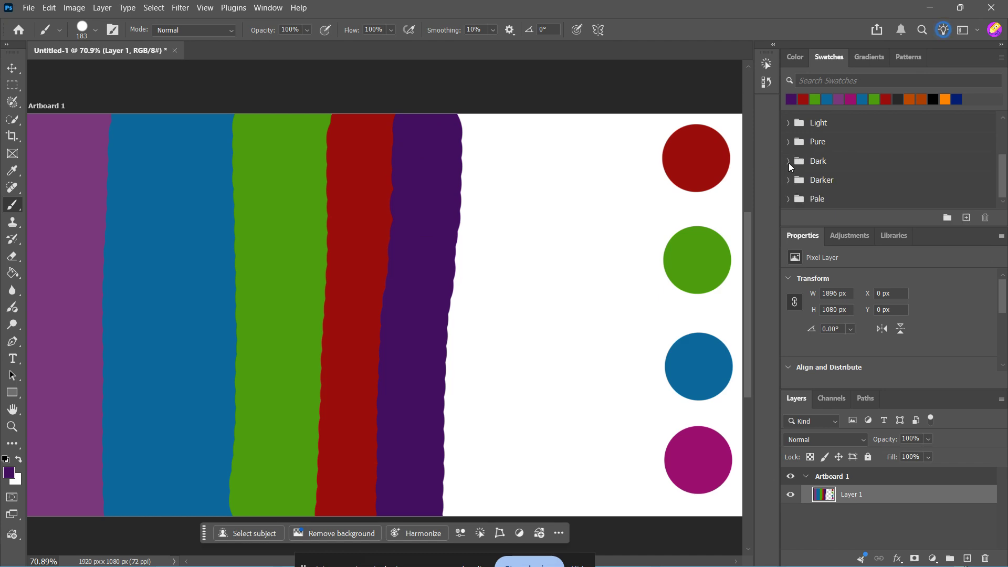
{"action": "left_click", "coordinate": [792, 143]}
{"action": "left_click", "coordinate": [791, 142]}
{"action": "left_click", "coordinate": [788, 121]}
{"action": "left_click", "coordinate": [880, 168]}
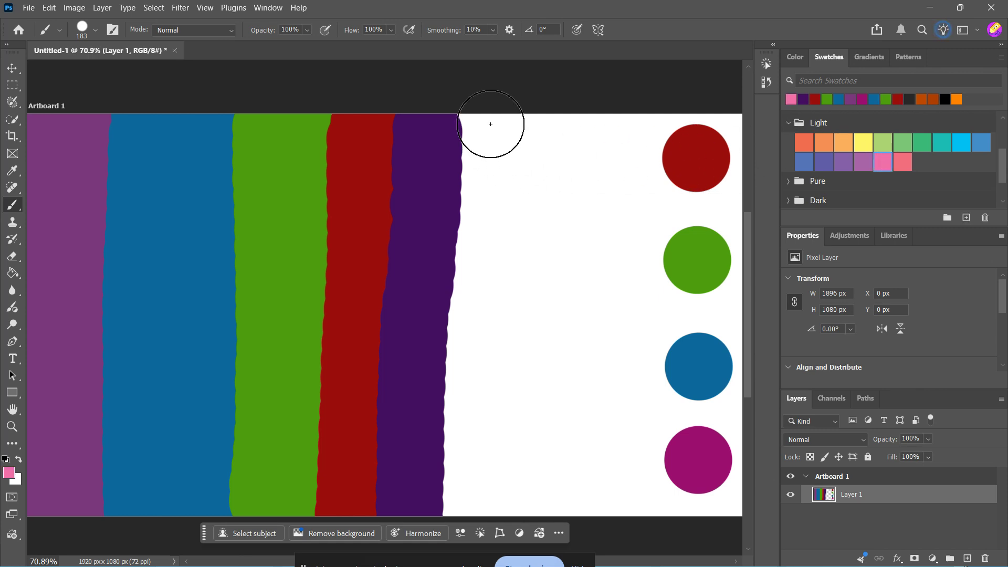
{"action": "left_click_drag", "start_coordinate": [493, 126], "coordinate": [488, 167]}
{"action": "left_click_drag", "start_coordinate": [483, 244], "coordinate": [459, 546]}
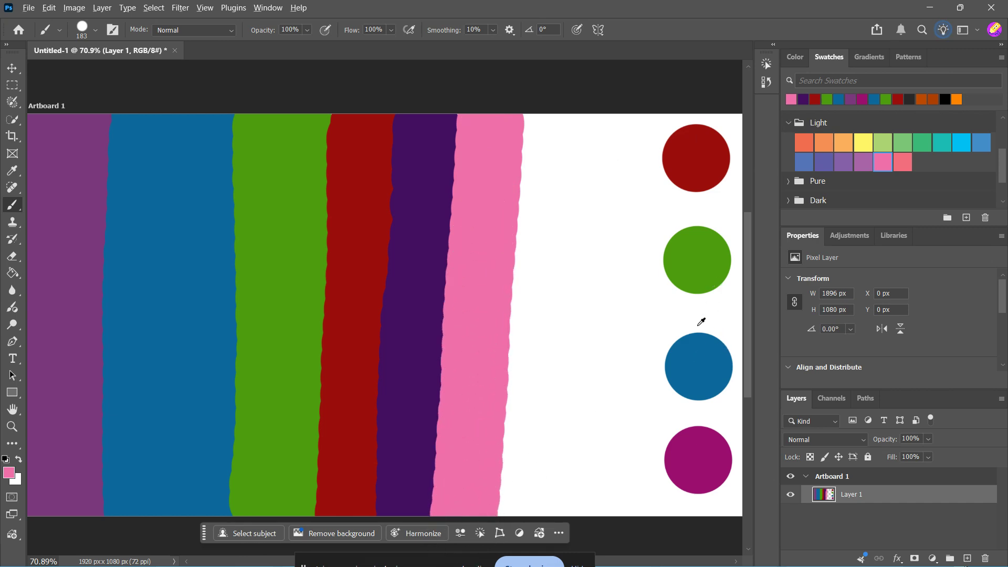
Sample the magenta circle and paint a magenta stripe beside the pink one
{"action": "left_click", "coordinate": [692, 454], "text": "alt"}
{"action": "left_click_drag", "start_coordinate": [551, 124], "coordinate": [522, 556]}
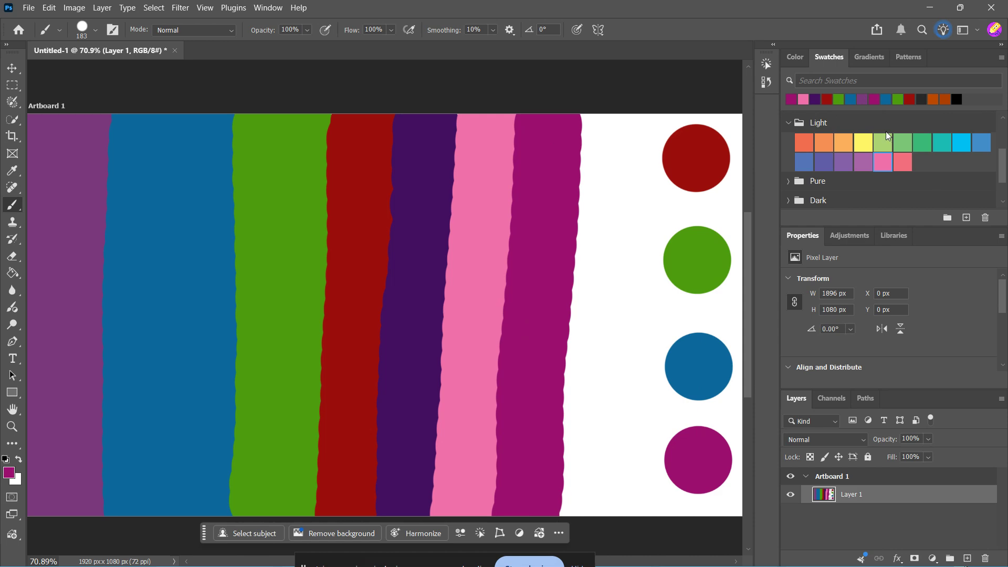
{"action": "left_click", "coordinate": [12, 471]}
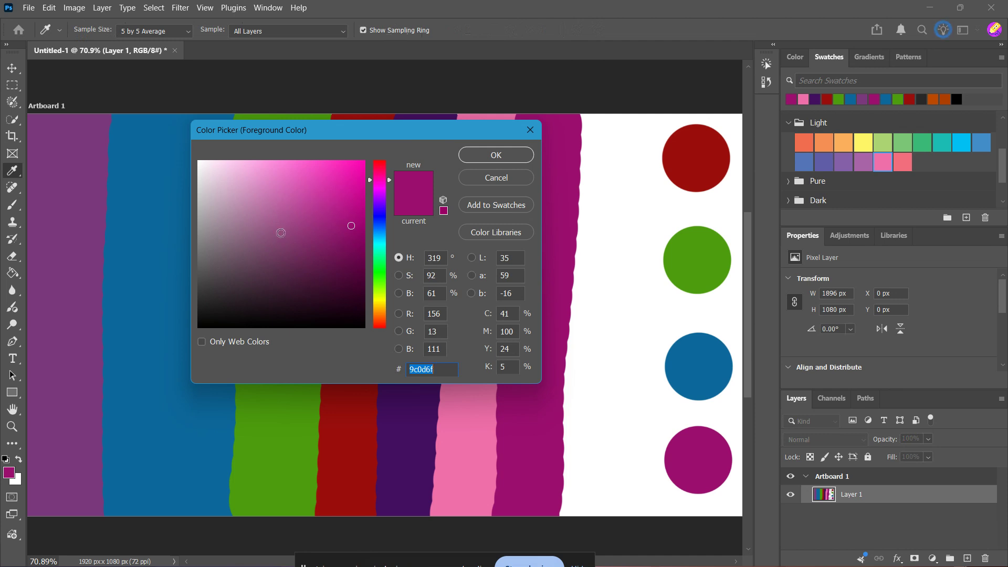
{"action": "left_click", "coordinate": [530, 130]}
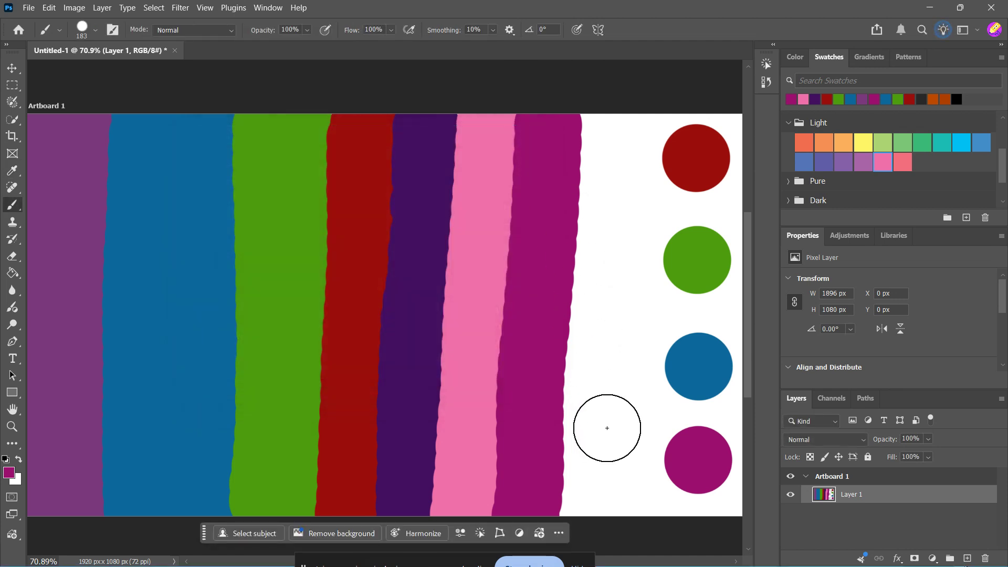